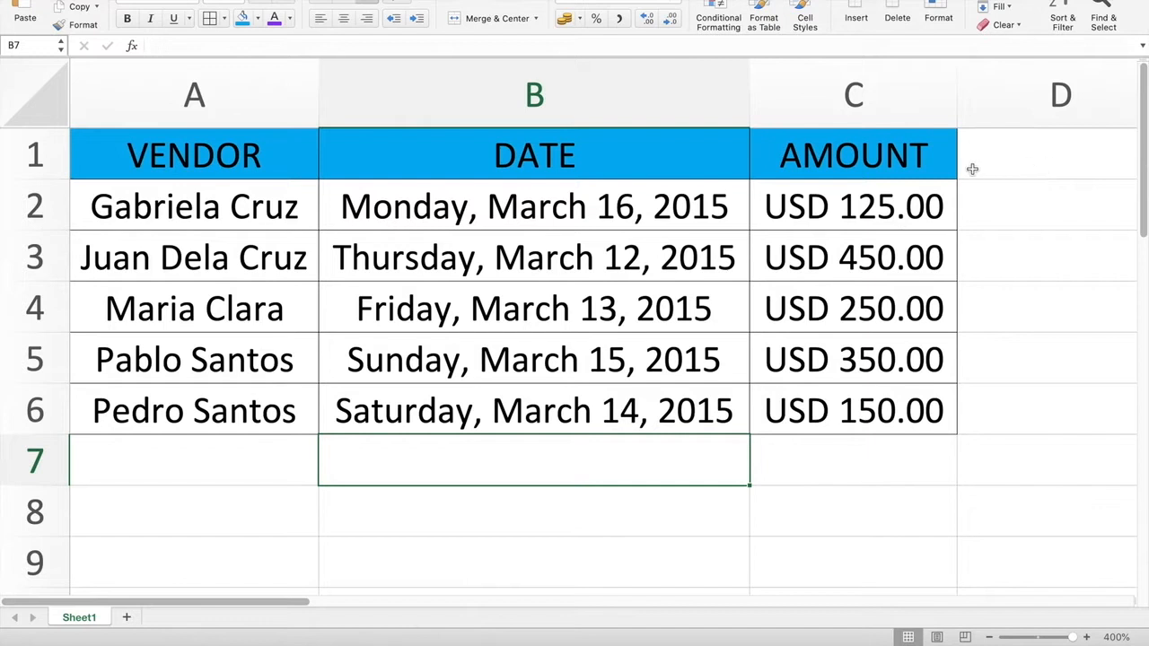
Step: Add Sheet2 and enter the numbers 1 through 5 down column C from C5
click(159, 557)
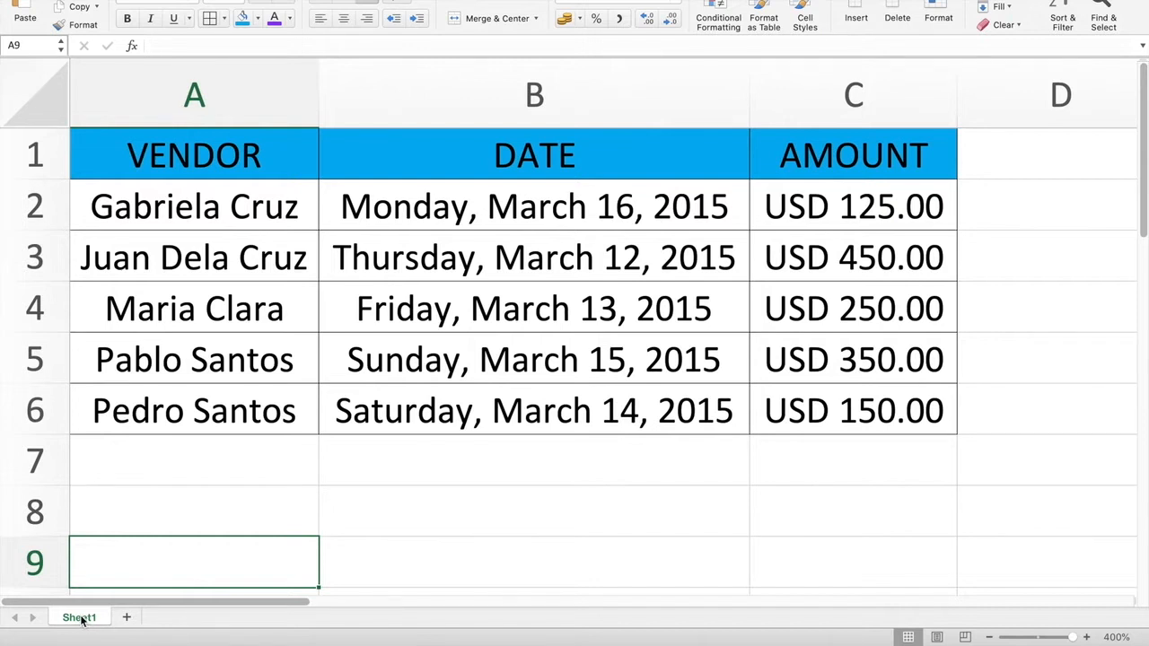
click(128, 618)
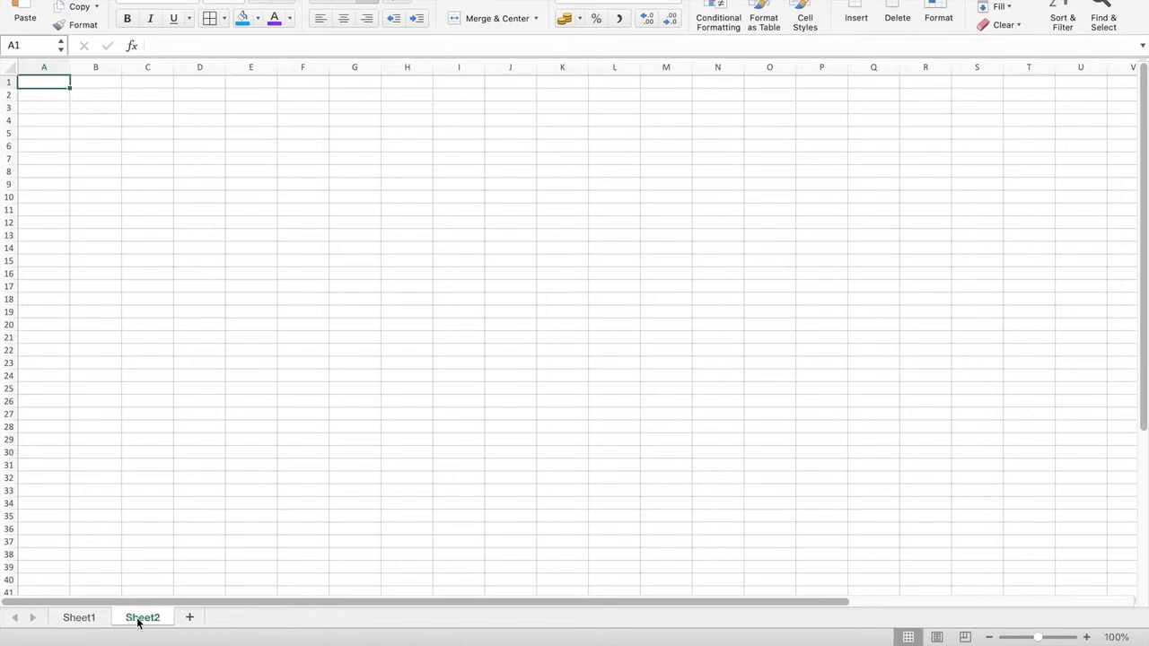
click(386, 192)
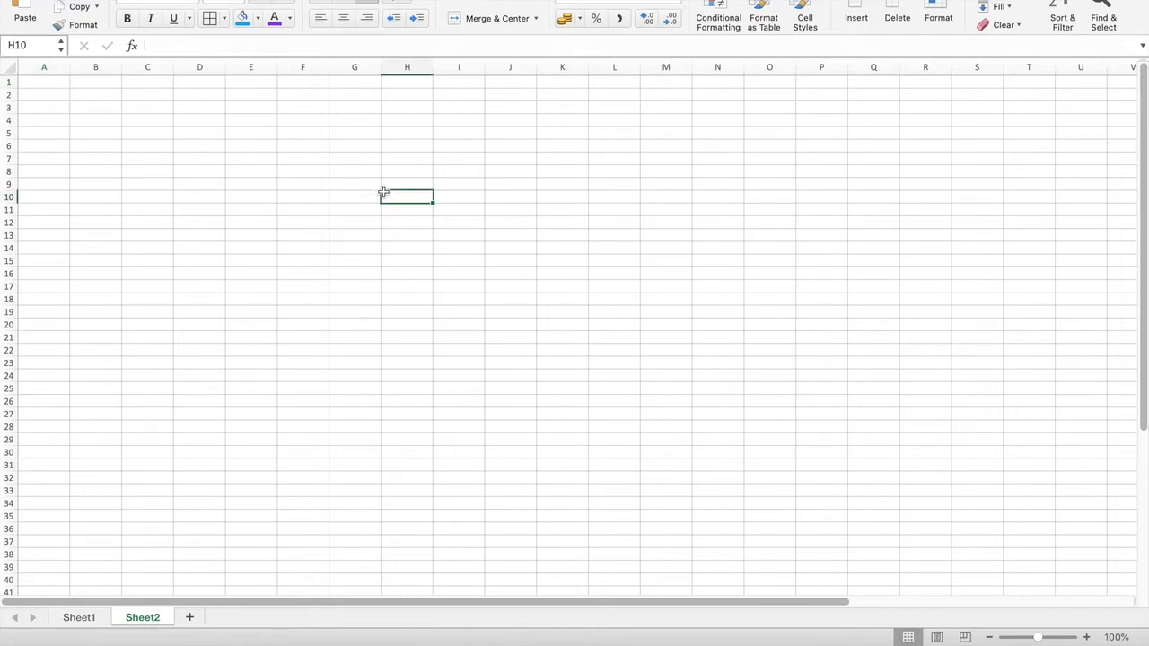
scroll(386, 190, up, 8)
click(369, 267)
text(1)
key(Return)
text(2 3 4)
key(Return)
key(Return)
text(5)
key(Right)
key(Up)
key(Up)
key(Up)
key(Up)
key(Up)
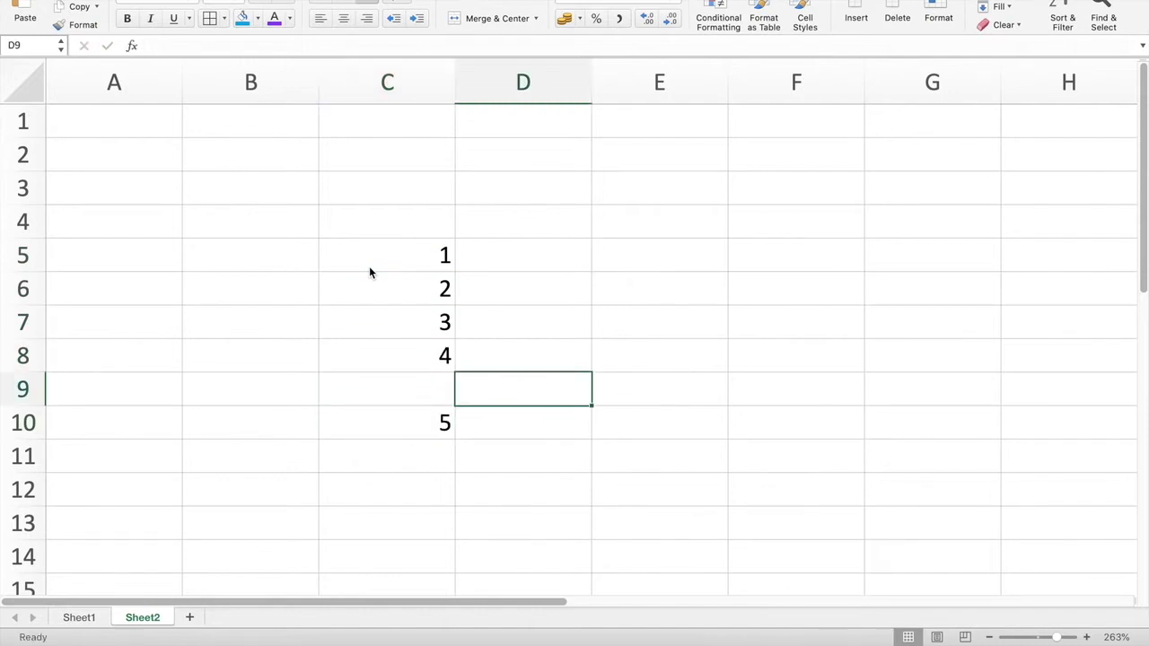
Step: Fill column D with sample numbers, then add a blank Sheet3
text(2)
key(Return)
text(5)
key(Return)
key(Return)
text(4)
key(Return)
text(745)
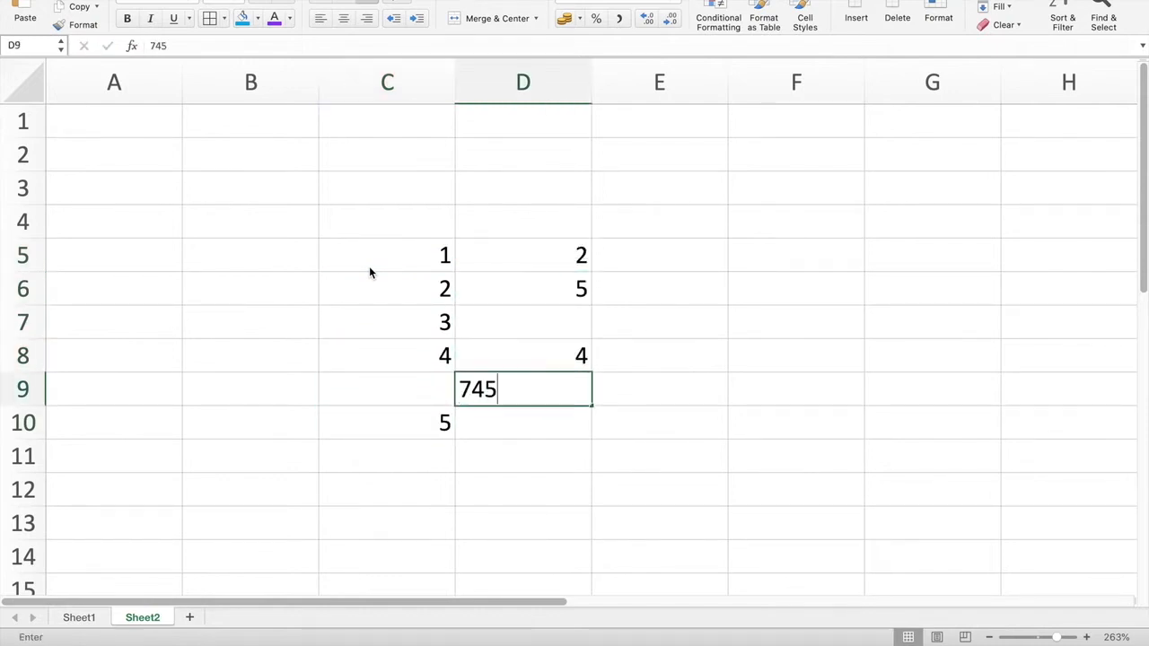
key(Return)
text(56)
key(Return)
text(976)
click(708, 331)
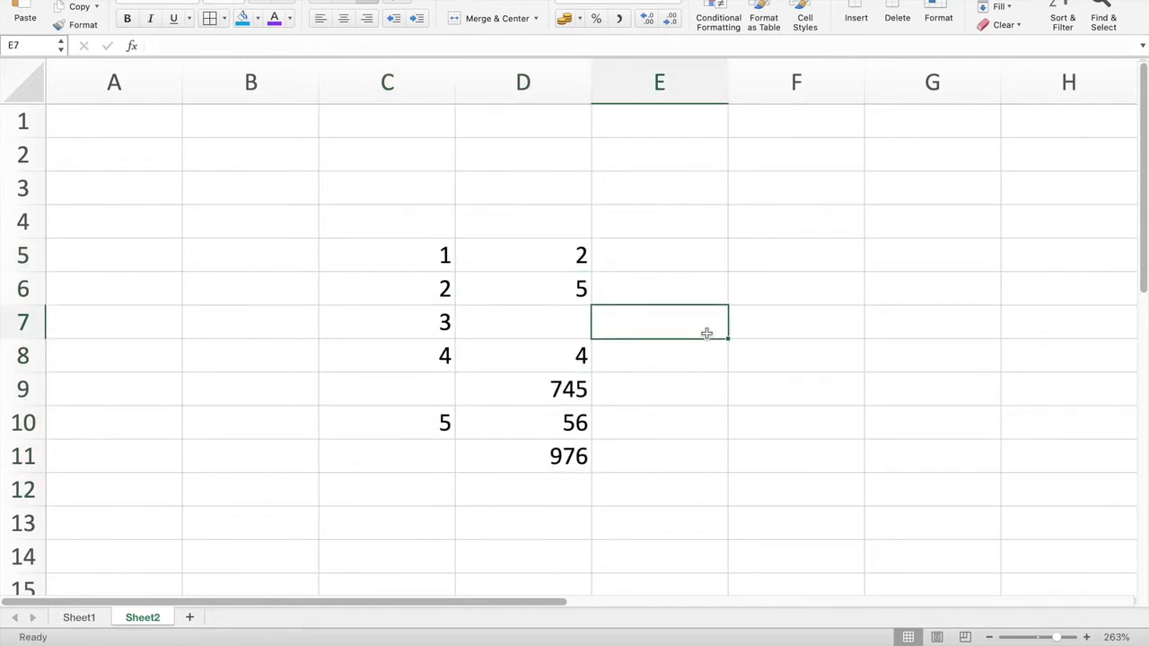
click(187, 619)
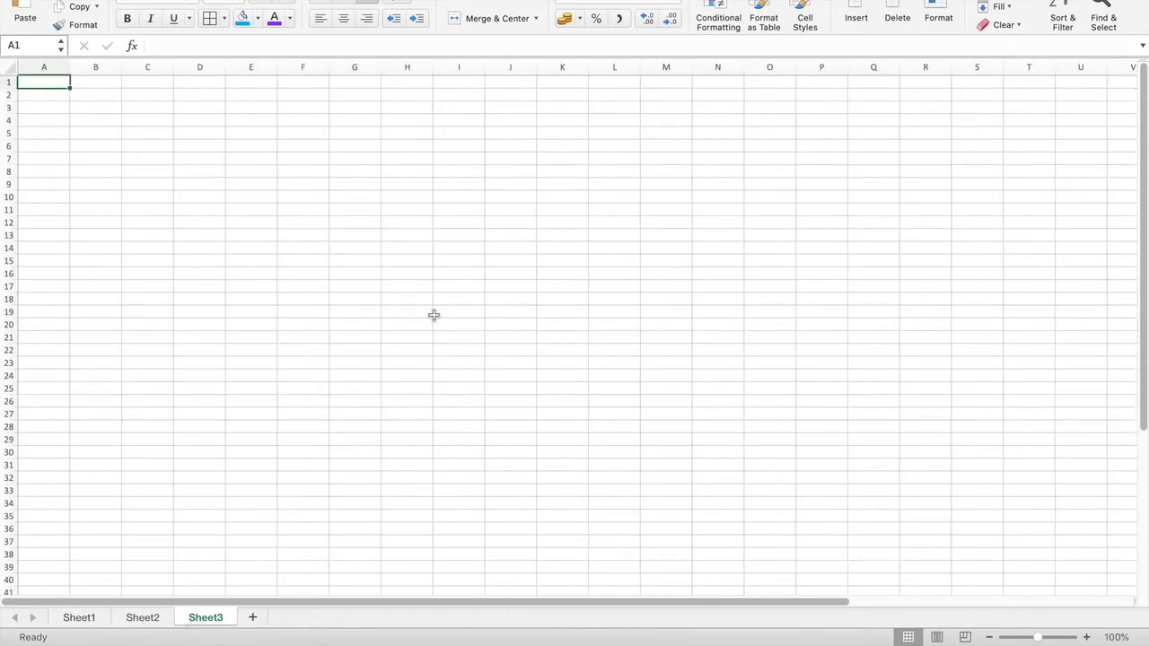
Step: On Sheet3, enter the short entries sdg, ja, ca and djta down column B from B4
scroll(431, 314, up, 5)
scroll(434, 315, left, 10)
scroll(433, 315, up, 6)
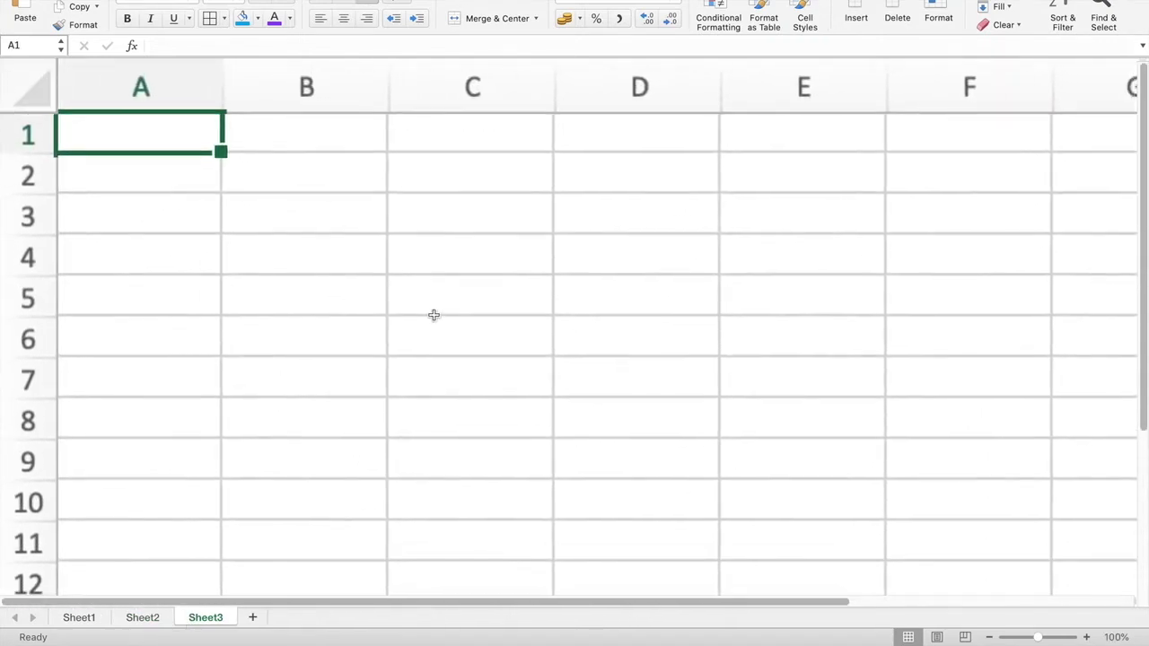
click(339, 249)
text(sdg)
key(Return)
text(ja)
key(Return)
text(ca)
key(Return)
text(djta)
key(Return)
text(djta)
key(Return)
Step: Add the labels UserName in C5 and Password in C6
click(552, 323)
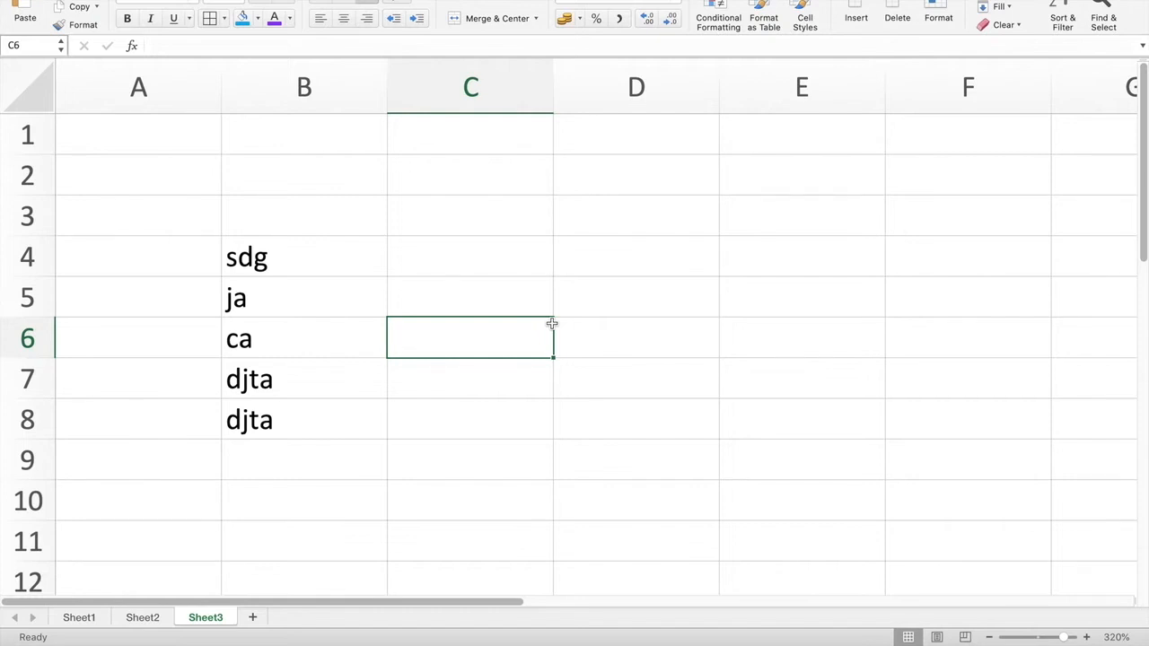
text(p)
key(Return)
key(Up)
key(Up)
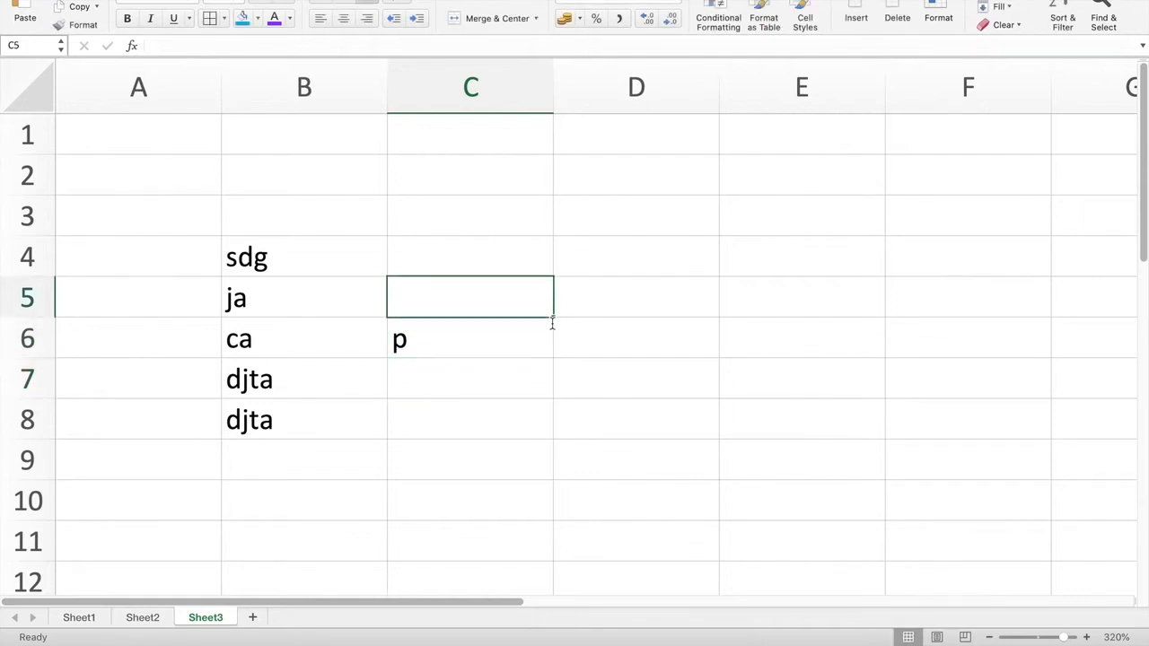
text(u)
key(Escape)
text(UserName)
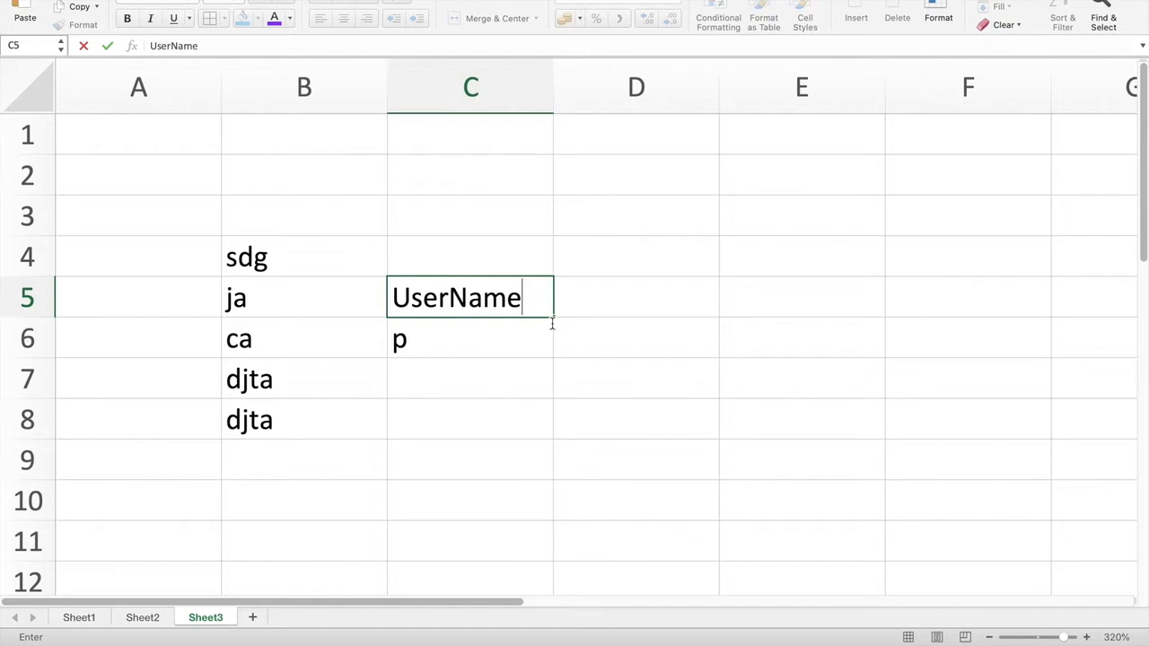
key(Return)
text(Pas)
key(BackSpace)
text(assword)
key(Return)
Step: Enter the account username in D5 and the account password in D6
key(Up)
key(Right)
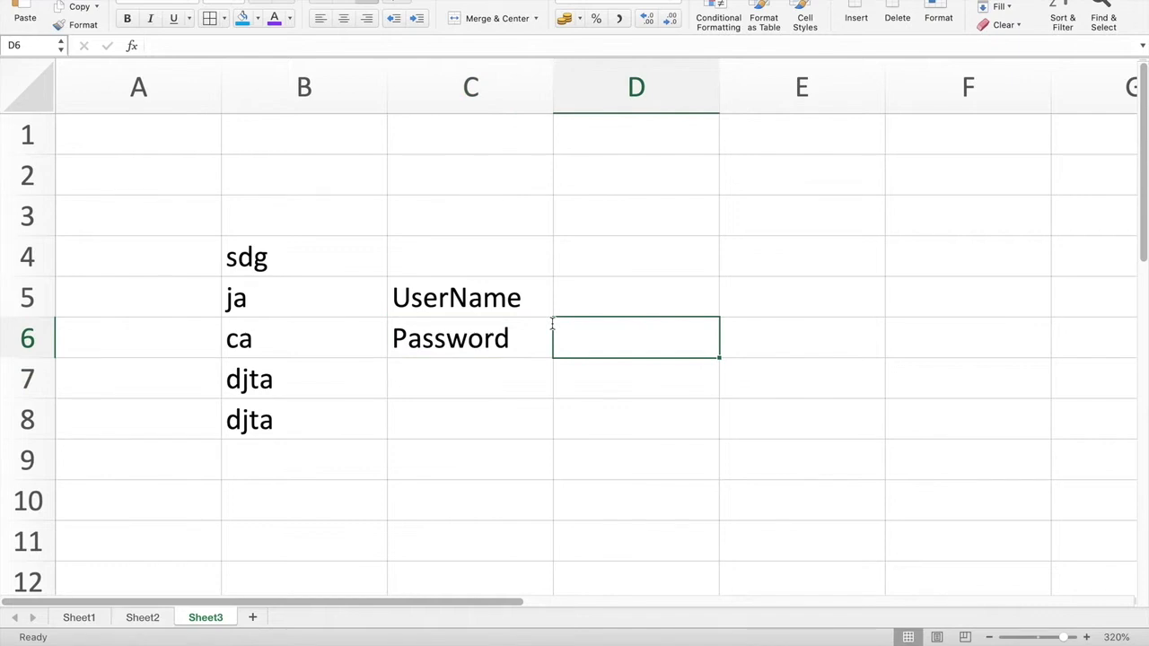
key(Up)
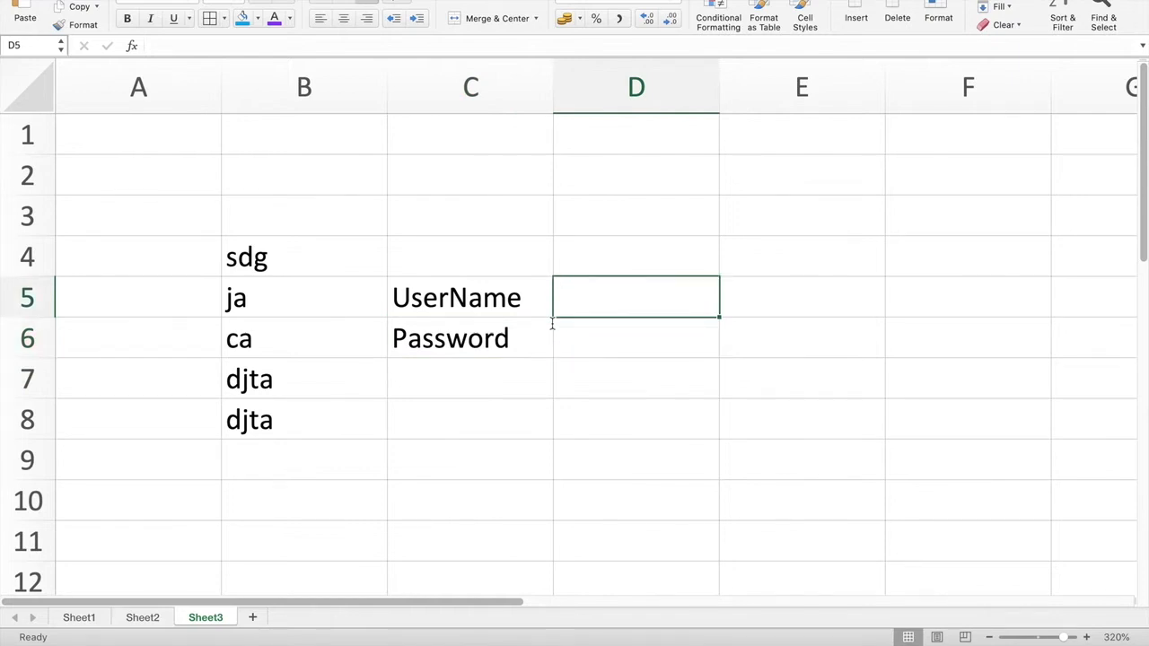
key(Up)
key(Down)
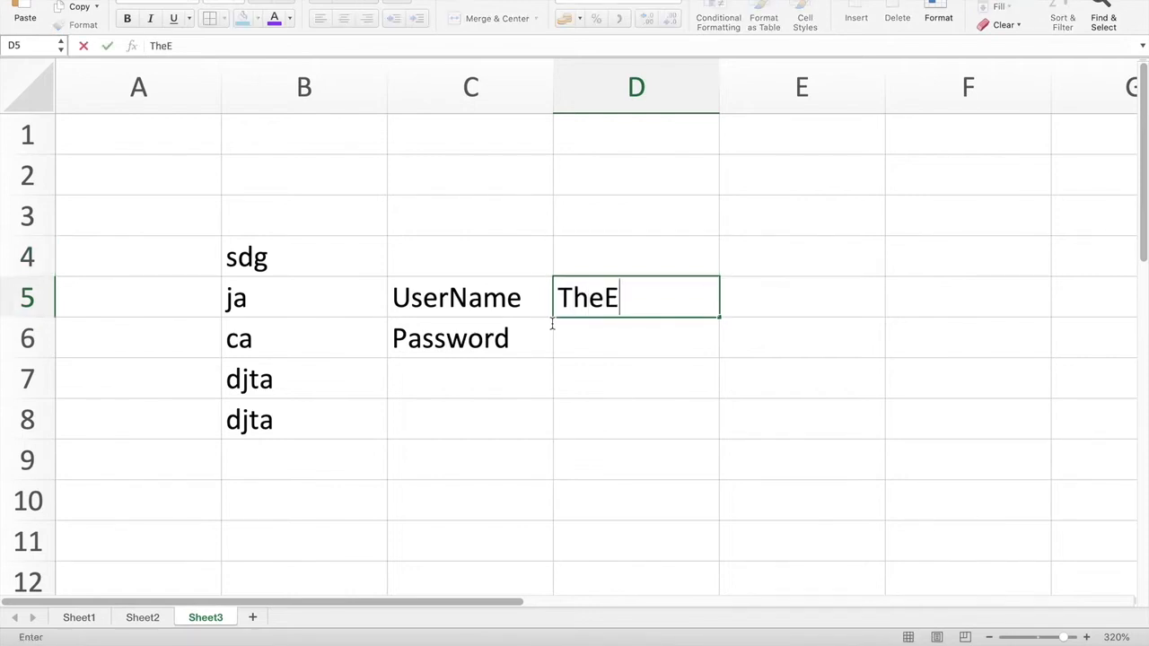
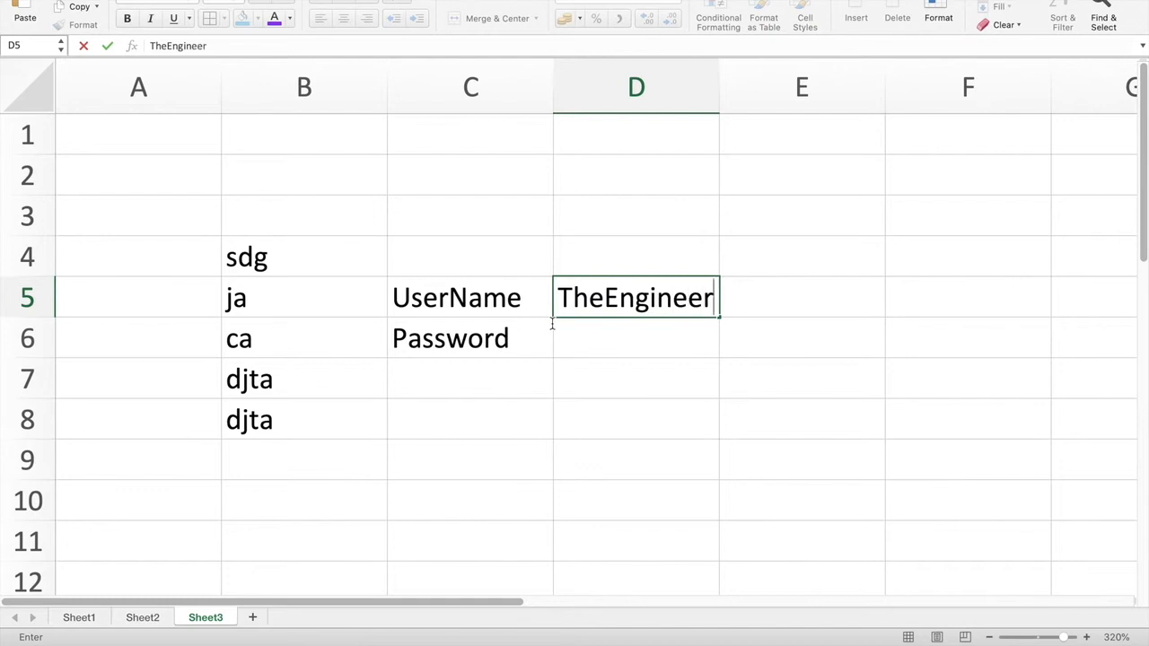
key(Return)
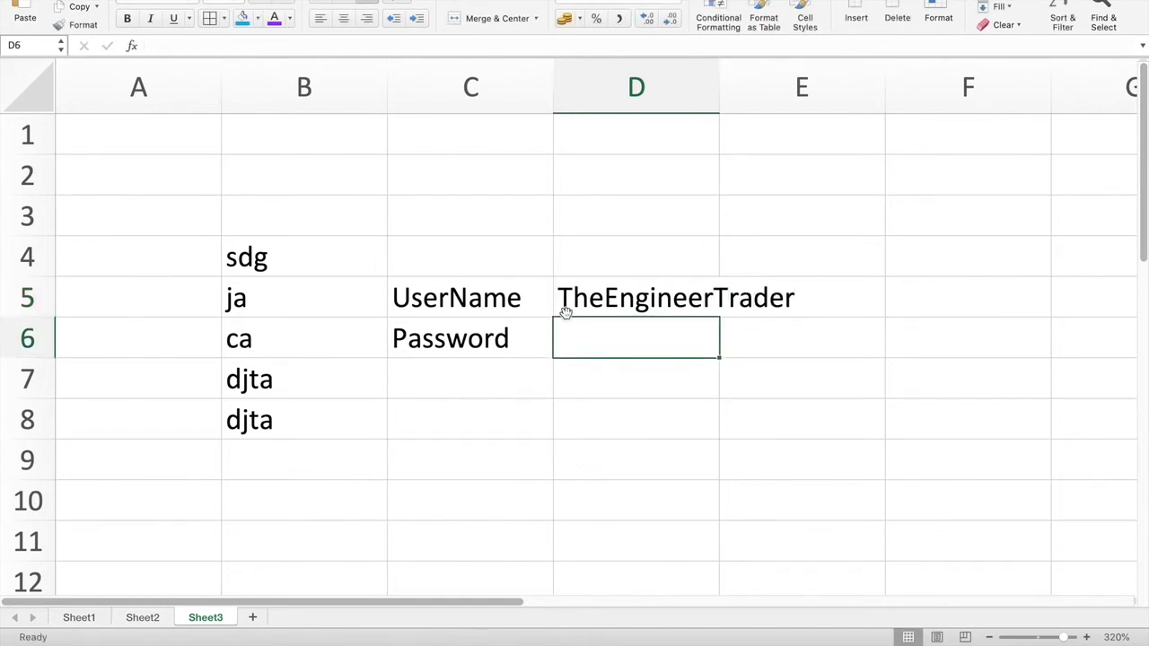
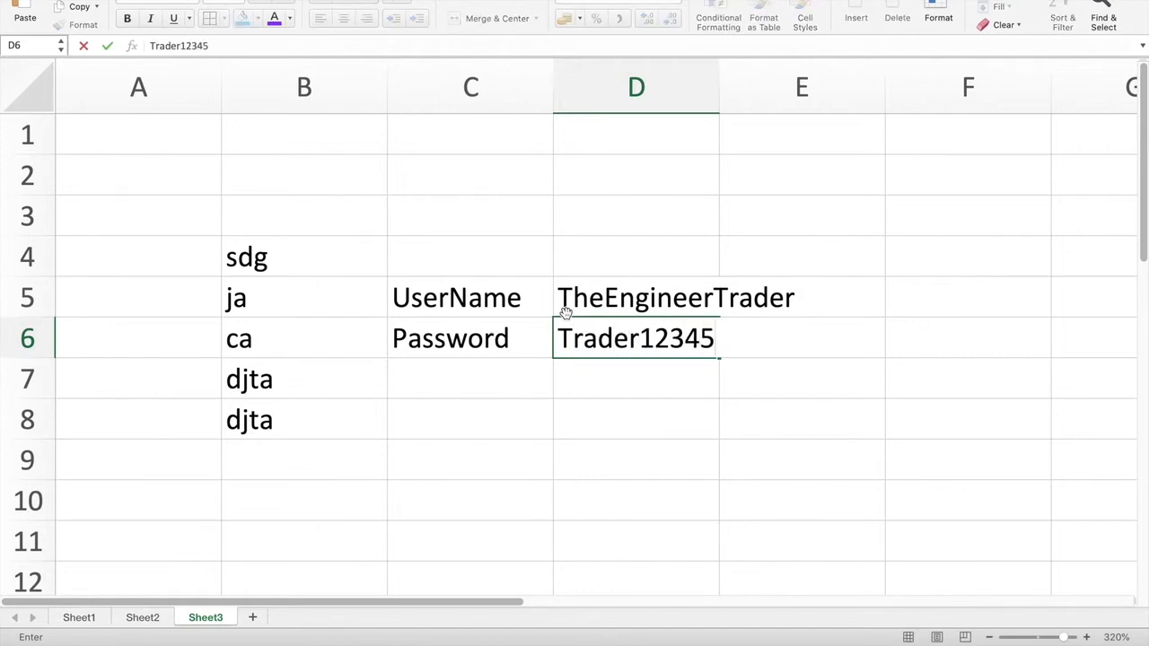
key(Return)
Step: Widen column D so the full username in D5 is visible
click(537, 436)
drag(520, 297, 645, 336)
drag(719, 90, 811, 89)
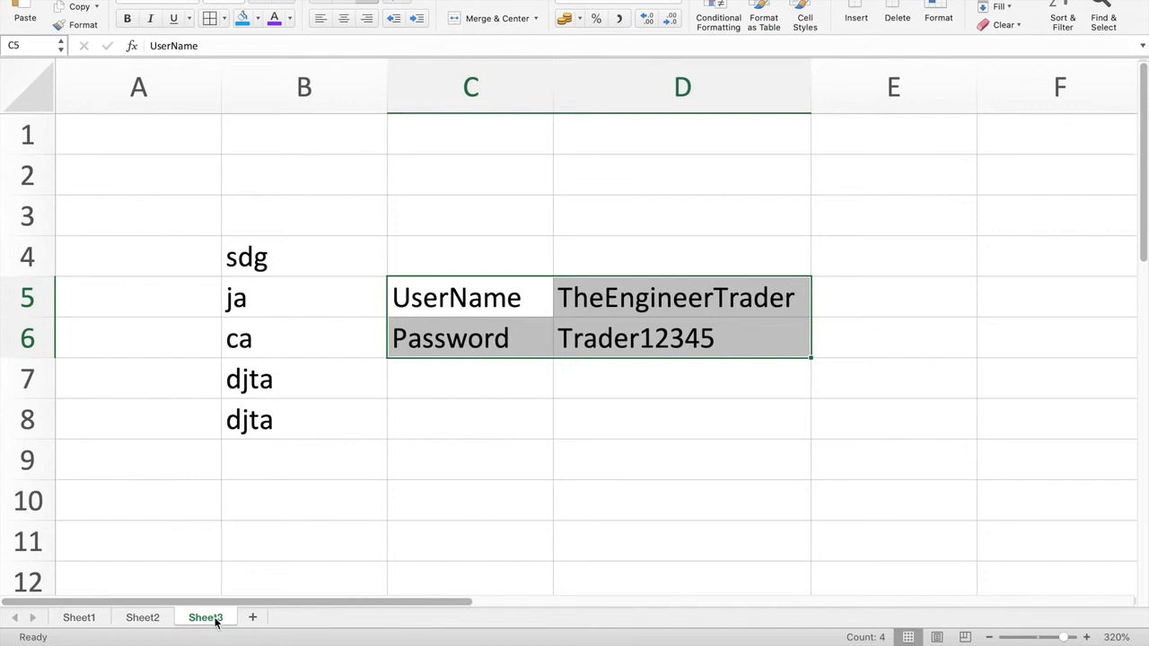
click(502, 455)
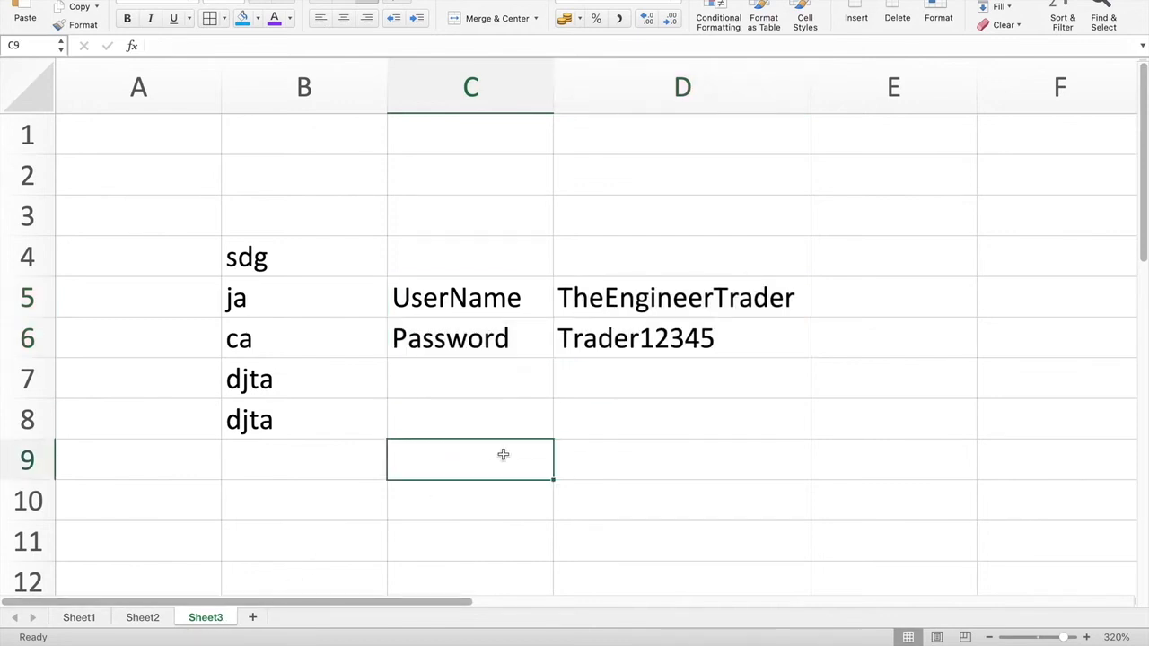
click(624, 430)
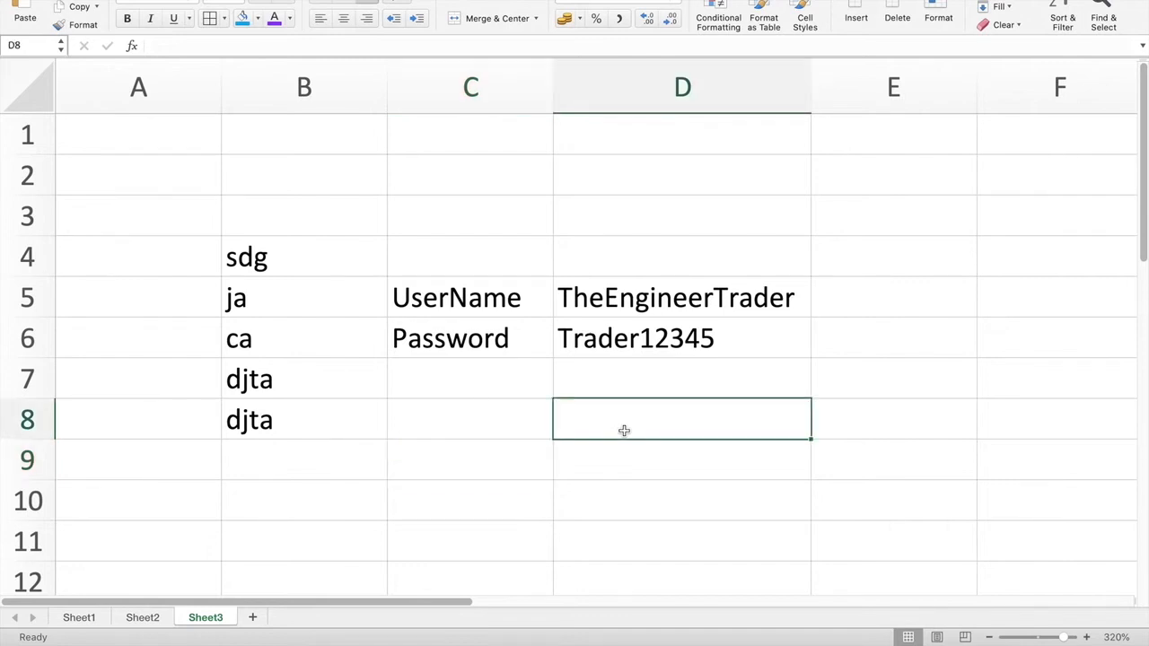
Step: Hide Sheet3 and then Sheet2 from their tab context menus, leaving only Sheet1
right_click(205, 620)
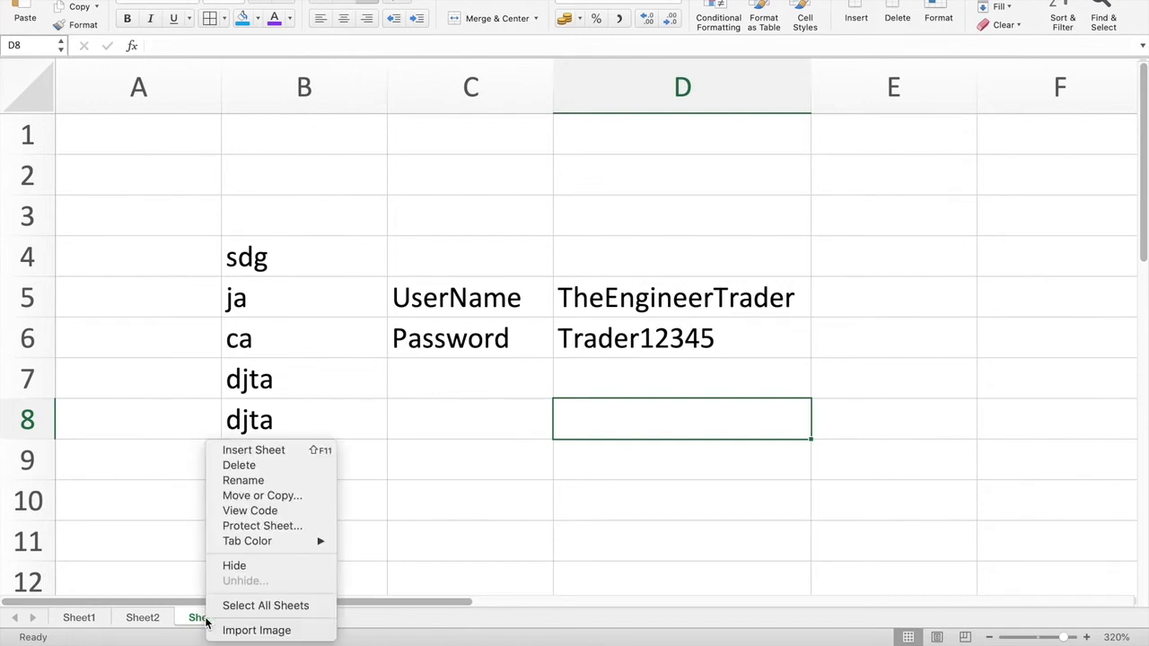
click(234, 566)
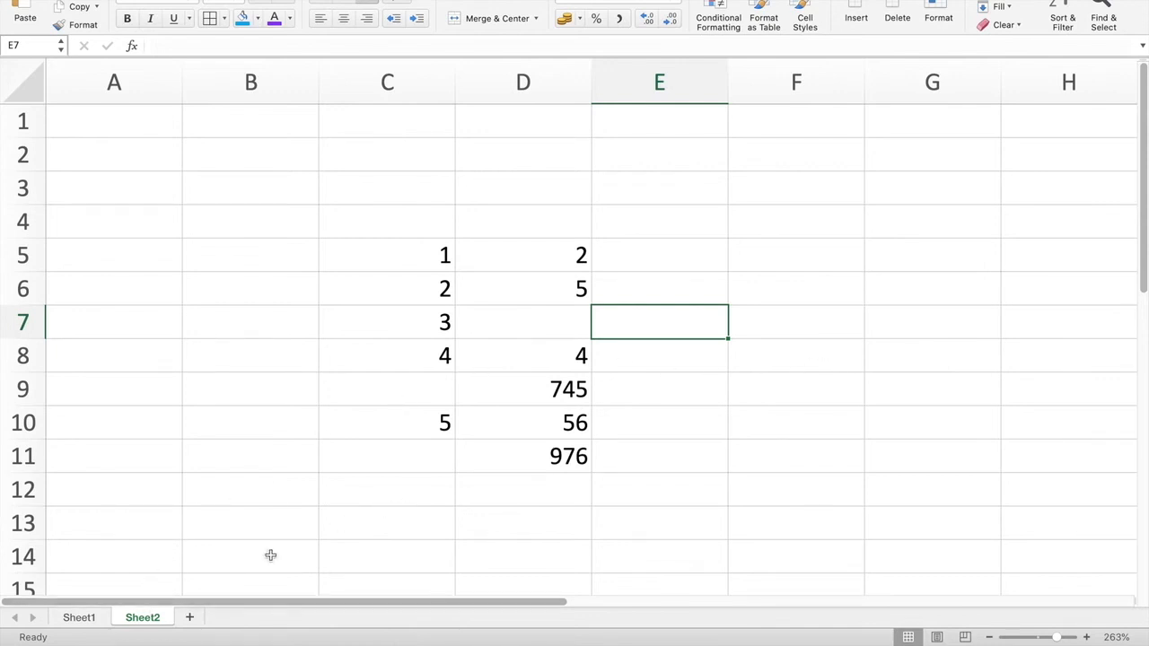
right_click(150, 621)
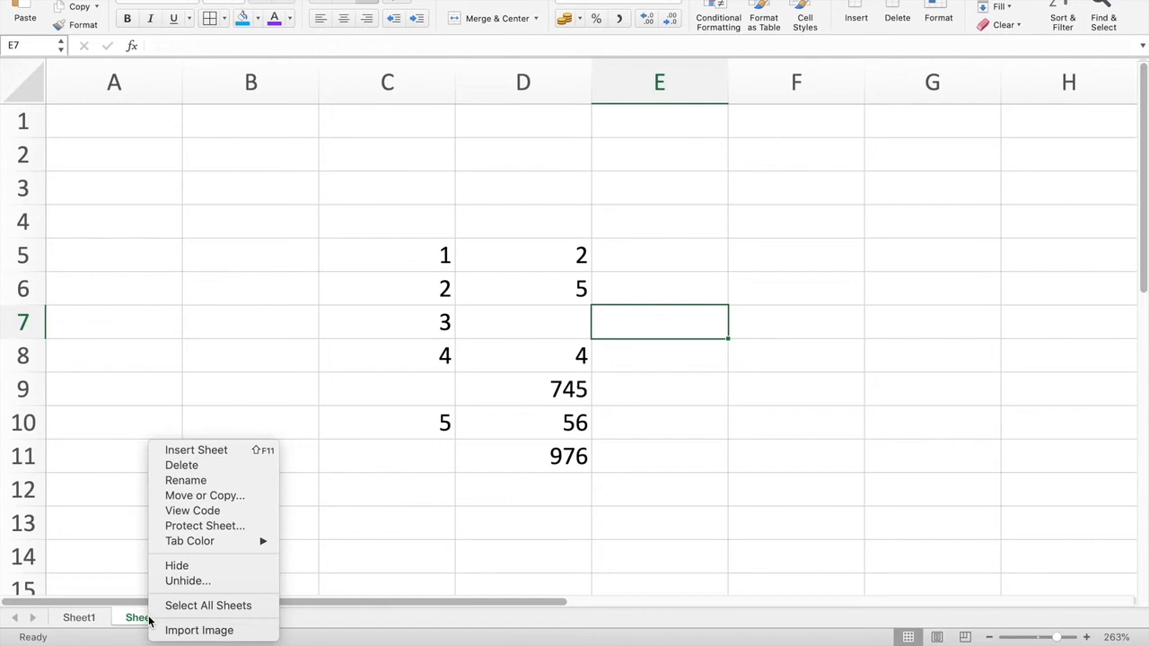
click(188, 565)
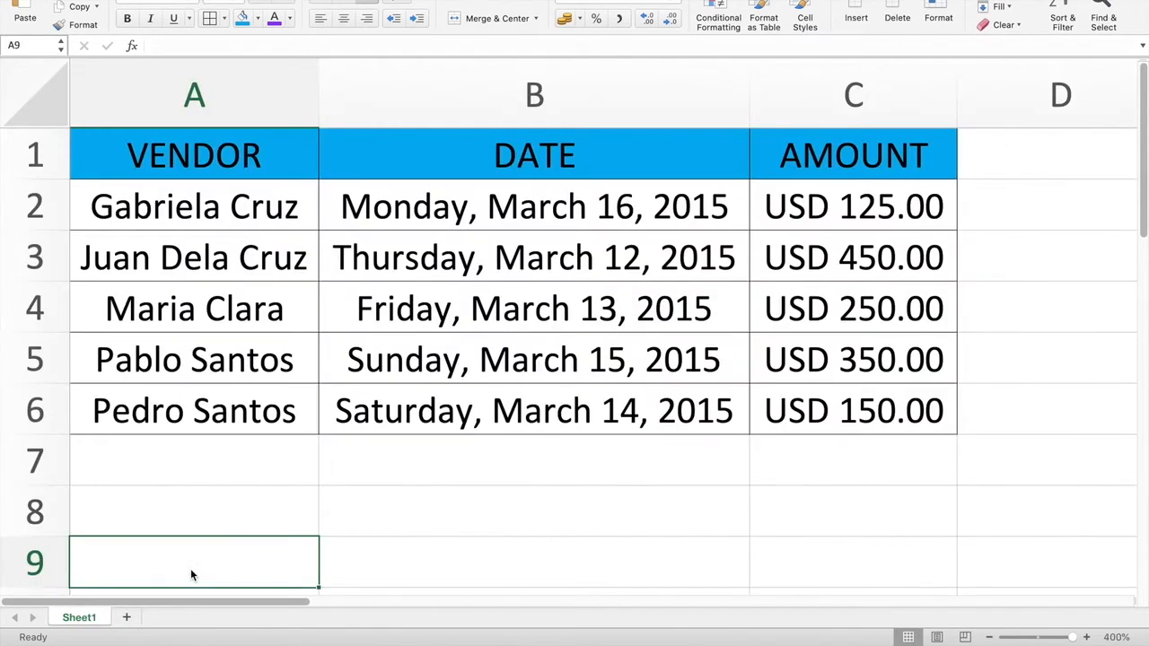
click(435, 561)
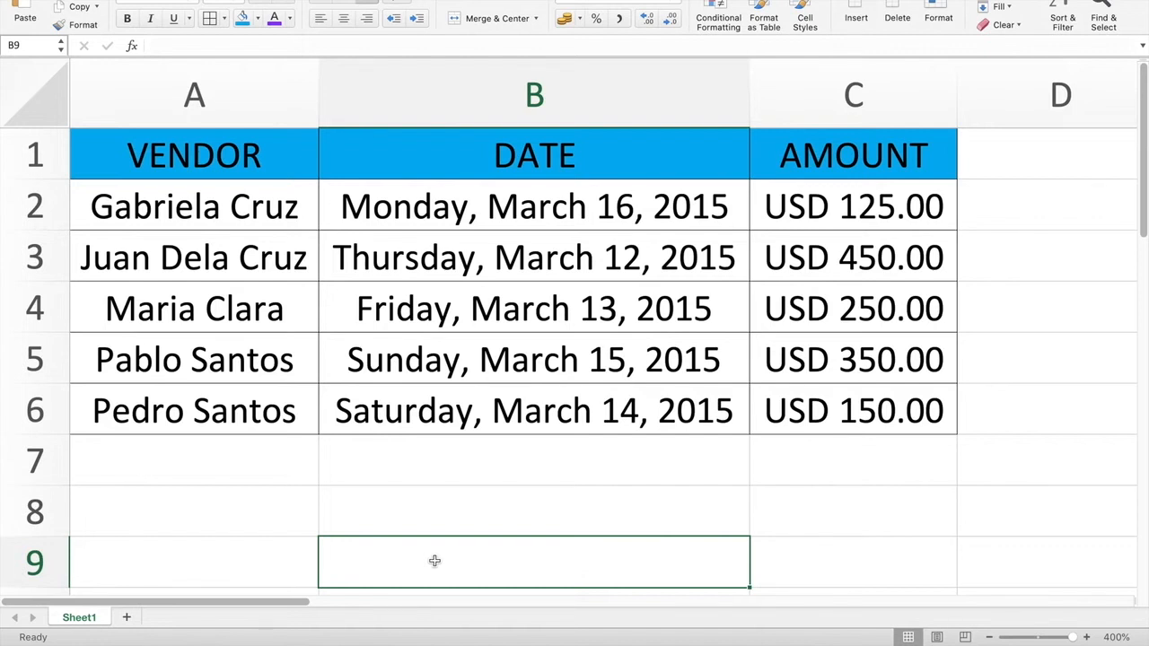
Step: Open the Unhide dialog from the Sheet1 tab, move it aside, and select Sheet3
right_click(79, 621)
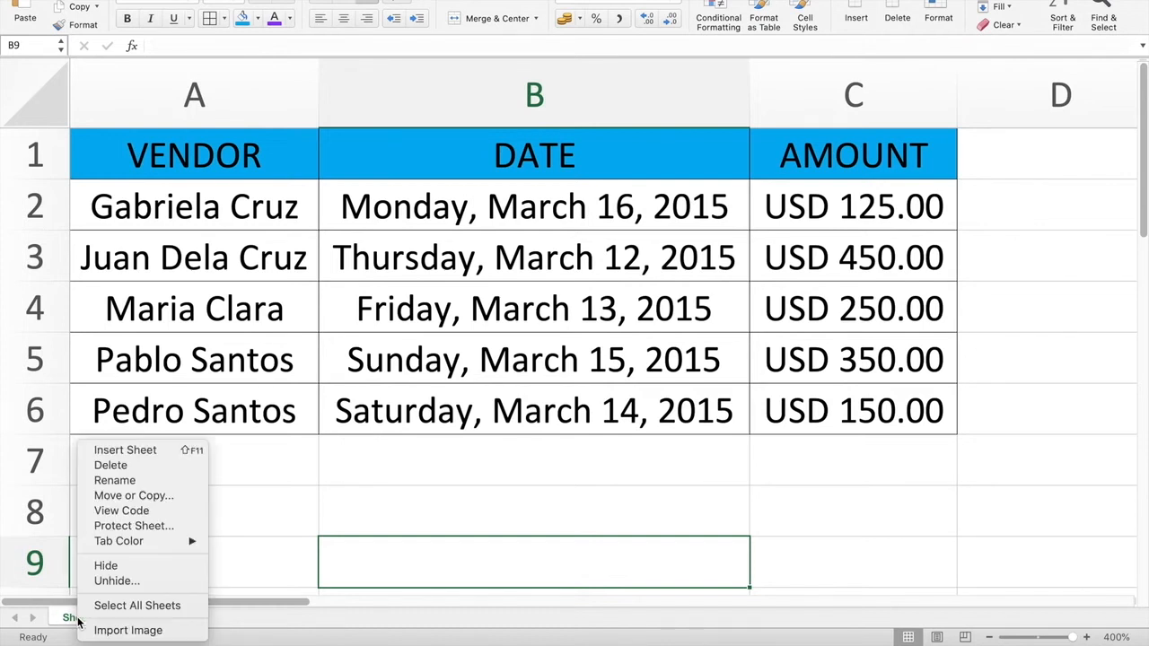
click(117, 582)
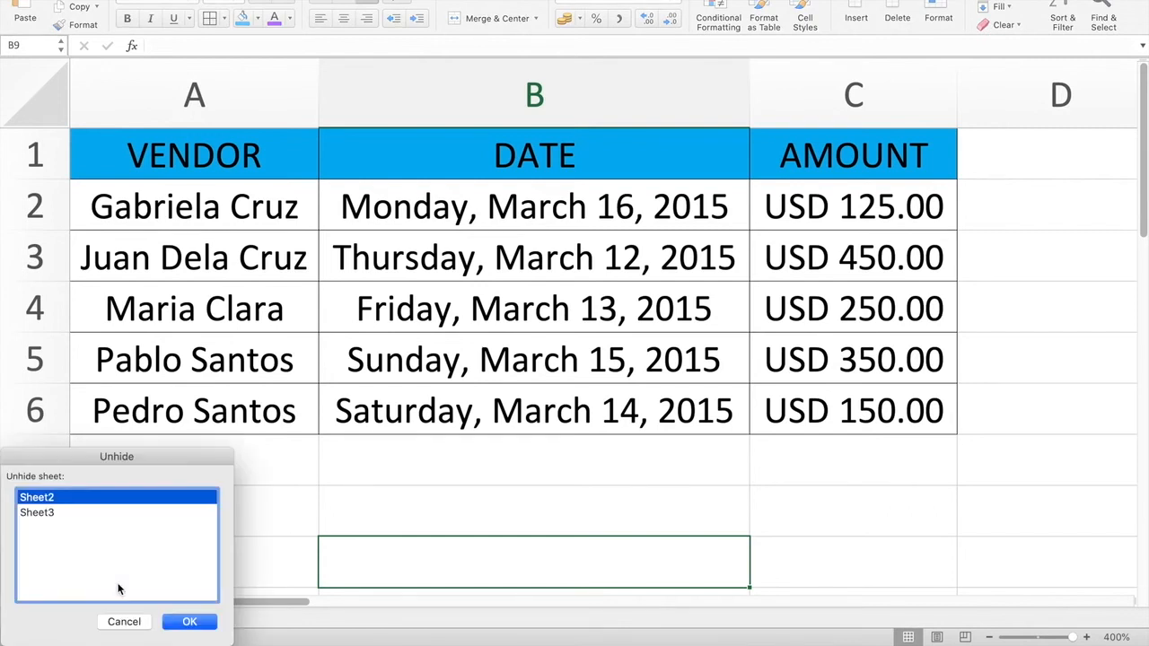
drag(177, 462, 675, 415)
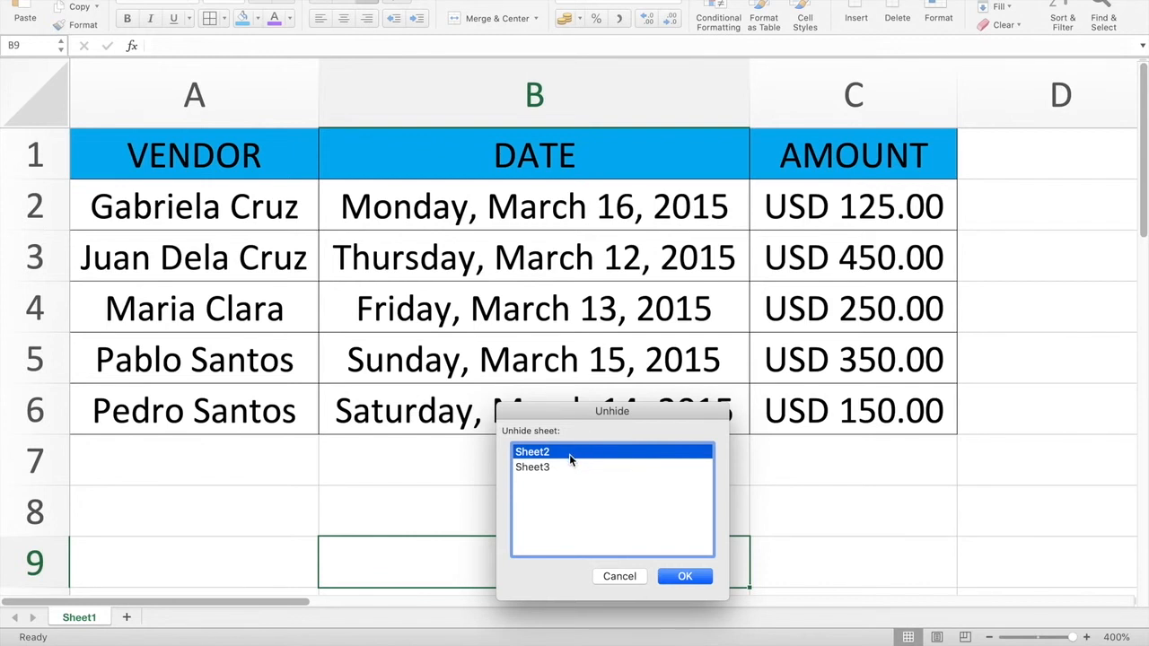
click(545, 470)
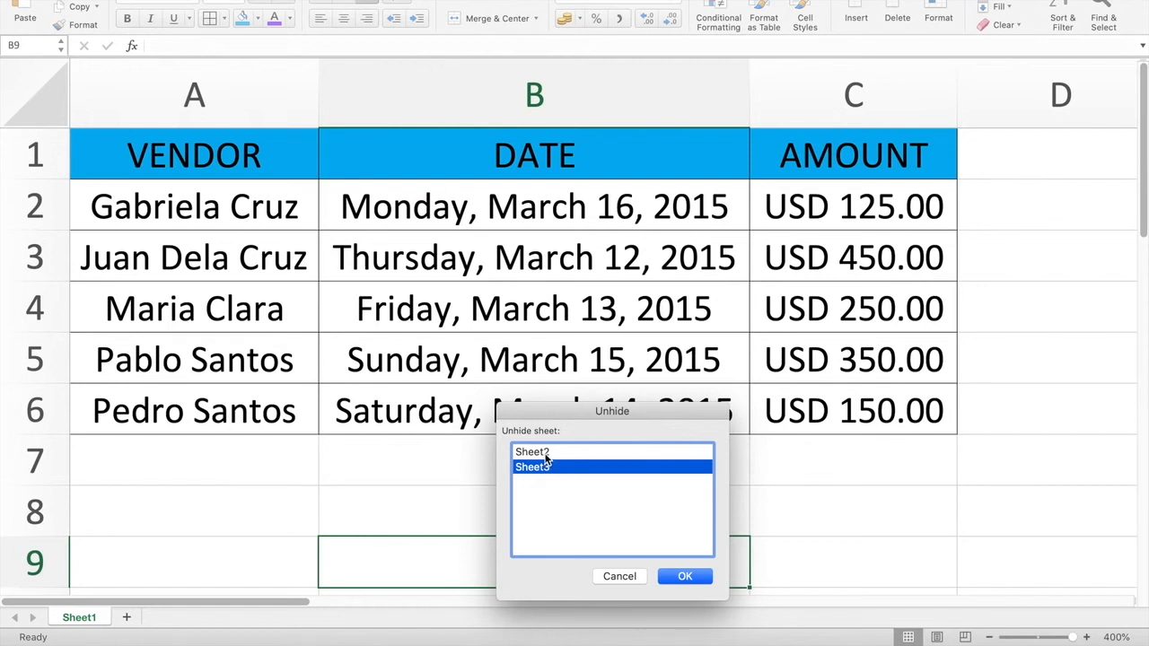
click(545, 456)
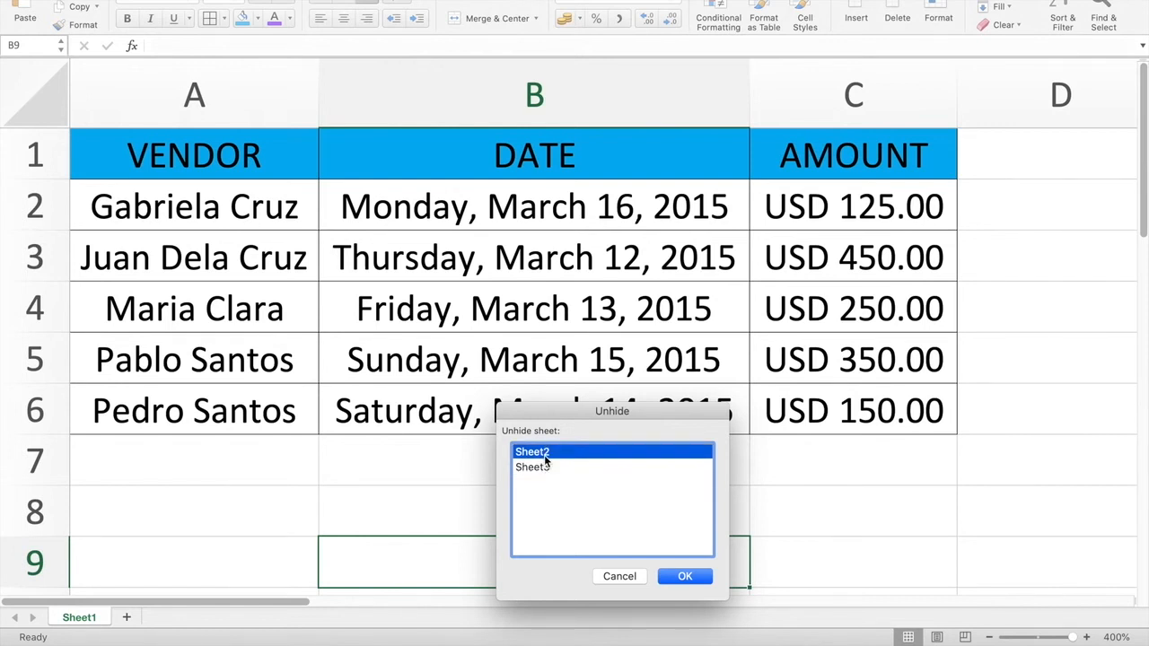
click(545, 466)
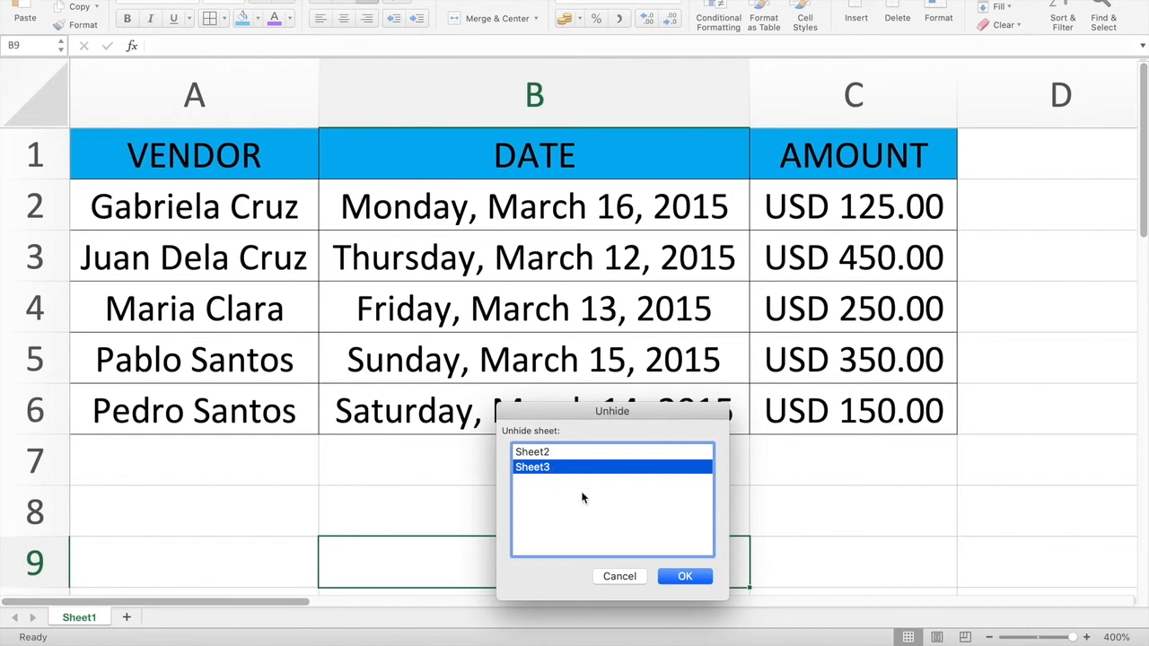
Step: Confirm the Unhide dialog to restore Sheet3 with its login entries
click(682, 574)
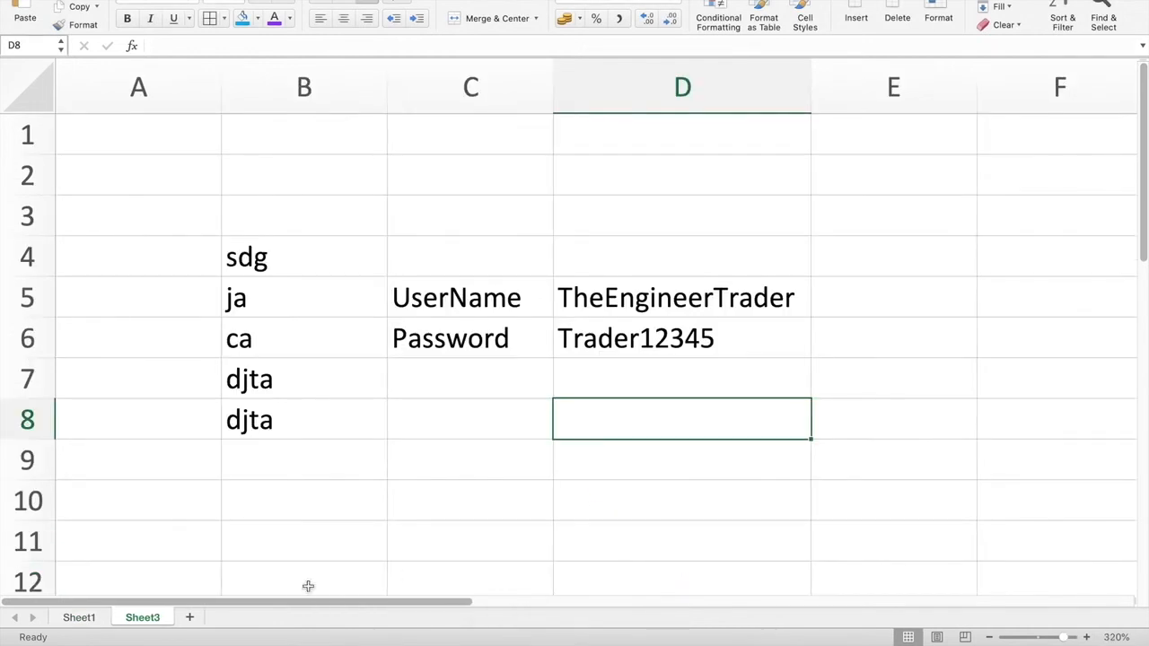
click(693, 463)
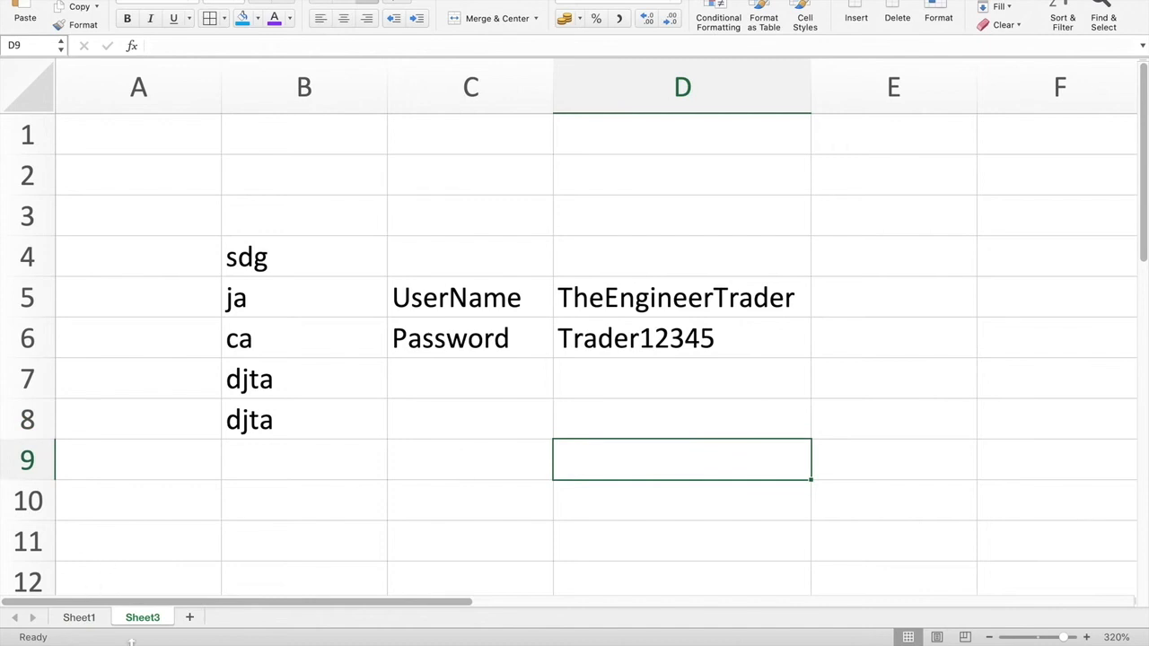